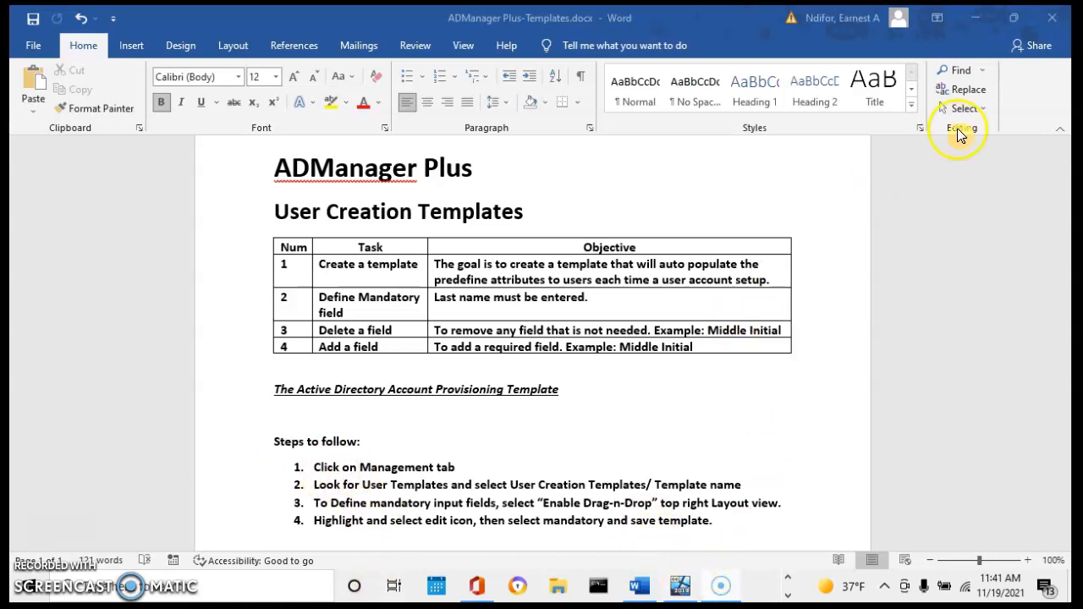
Step: Switch to ADManager Plus and start a new user creation template named ABC-TV3, keeping vtc.class as its domain
click(975, 26)
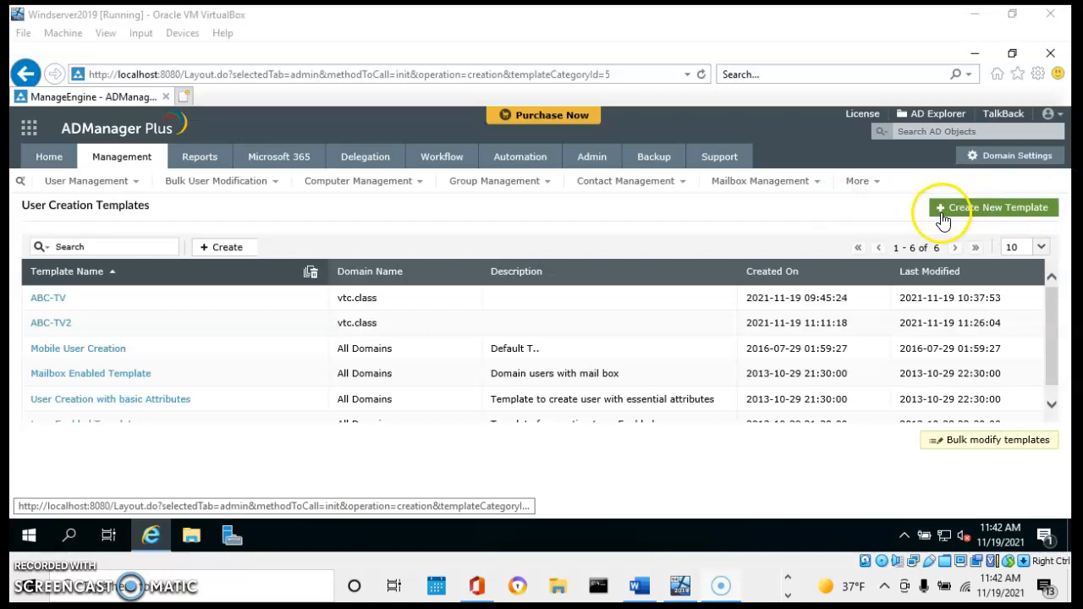
click(1027, 217)
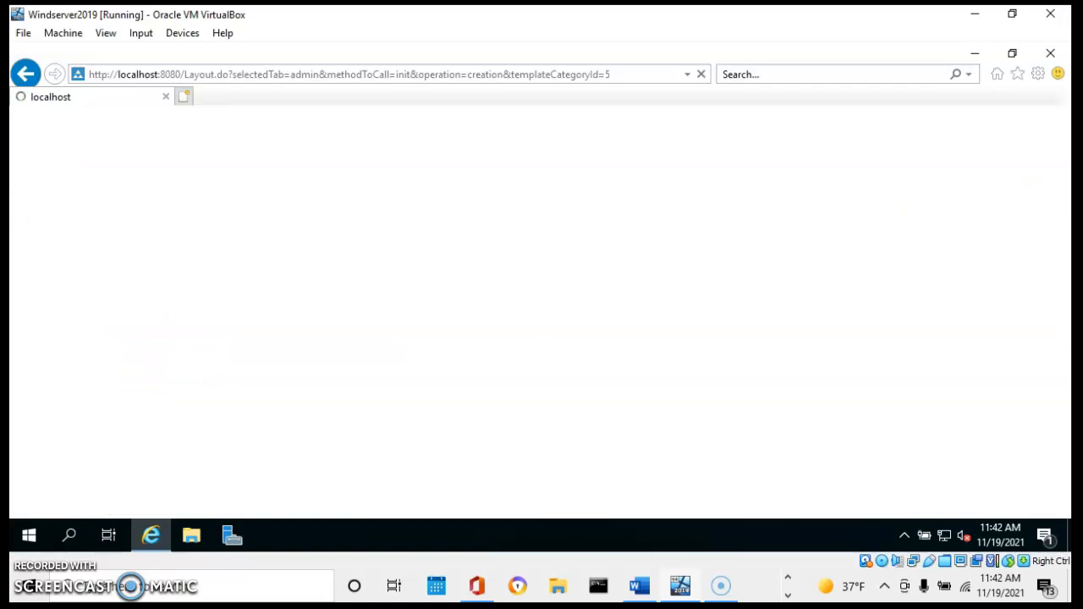
double_click(322, 271)
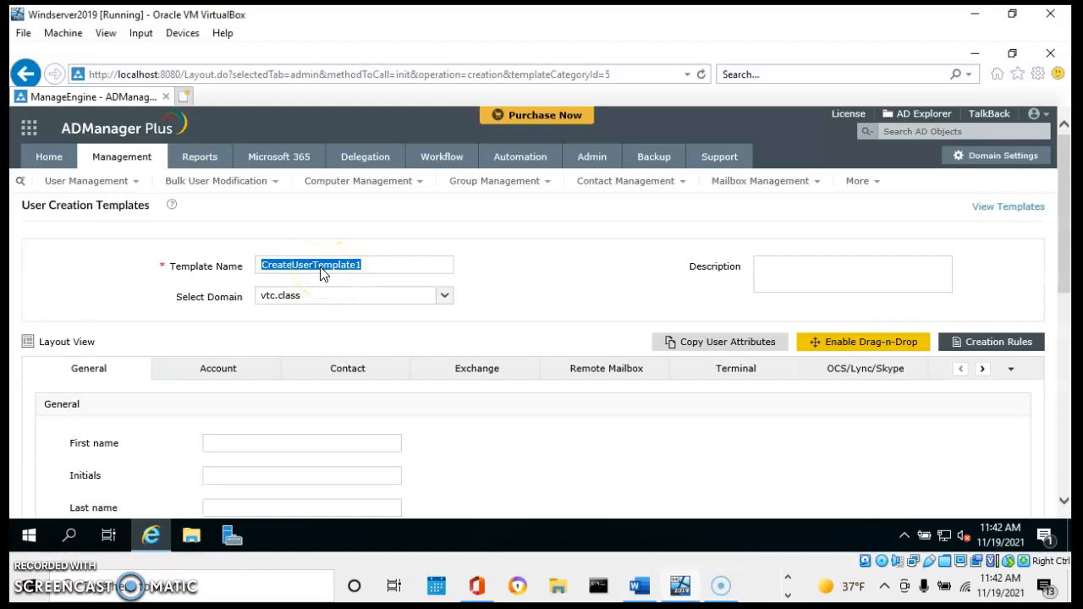
text(ABC-TV3)
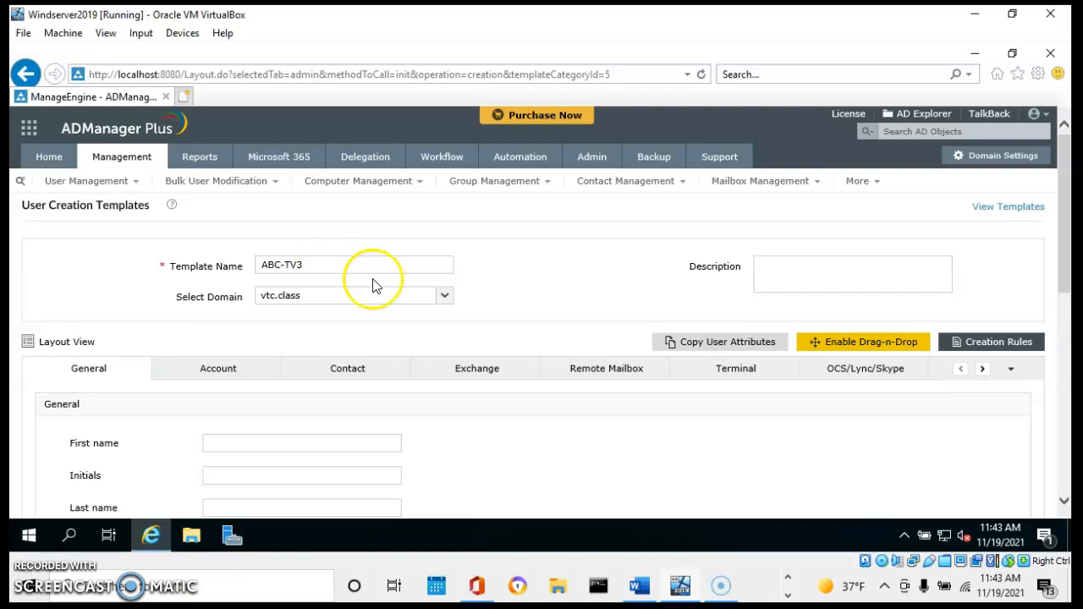
click(446, 305)
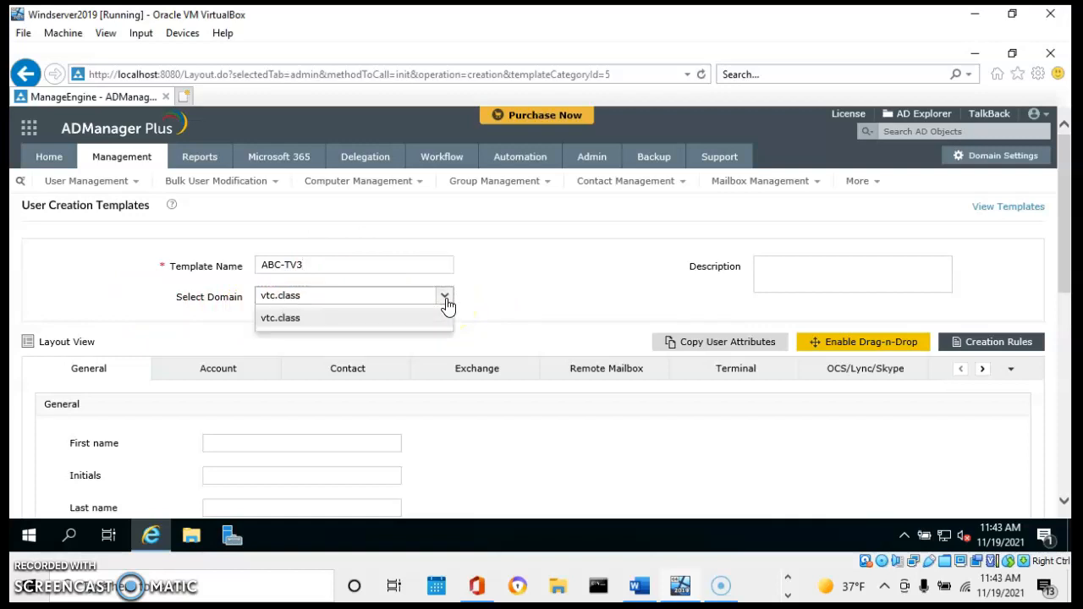
click(531, 299)
click(774, 272)
click(788, 273)
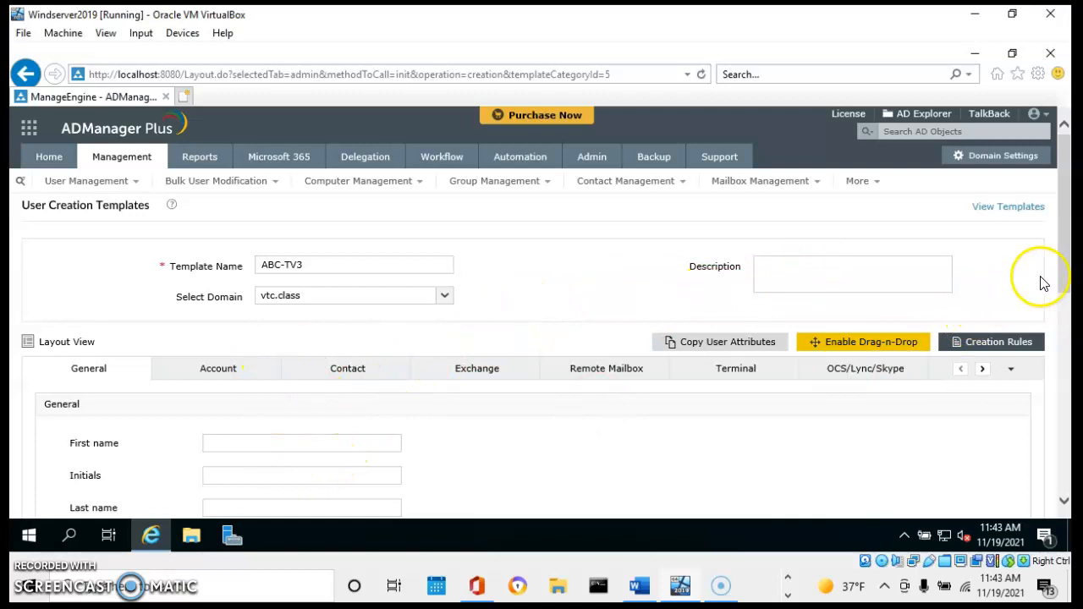
Step: Review the template's General fields from First name to the container setting, including the choices for Office and the E-mail format
drag(1068, 272, 1072, 298)
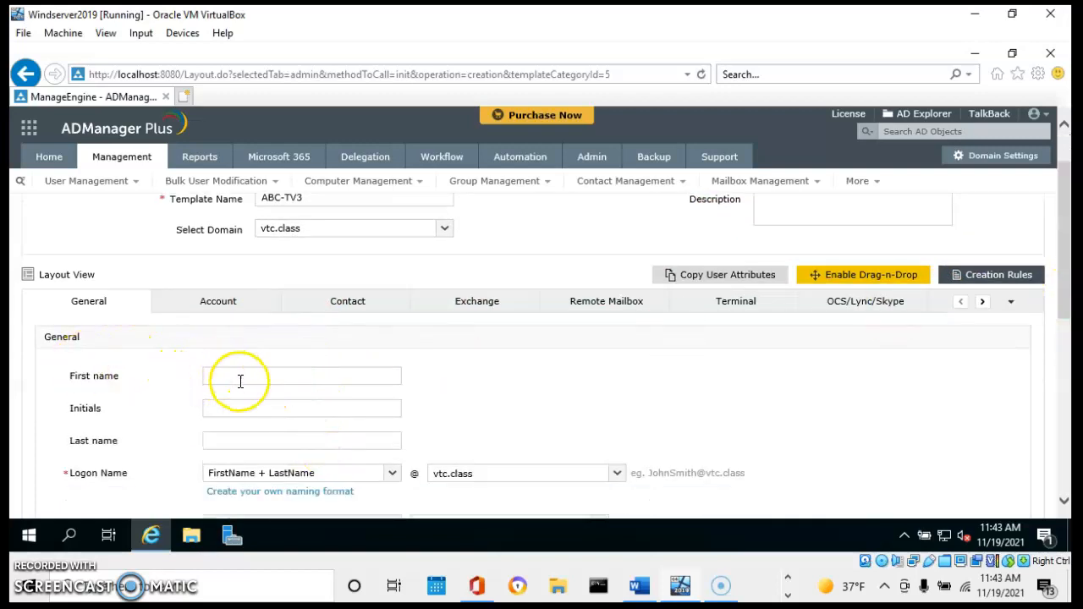
scroll(239, 389, down, 1)
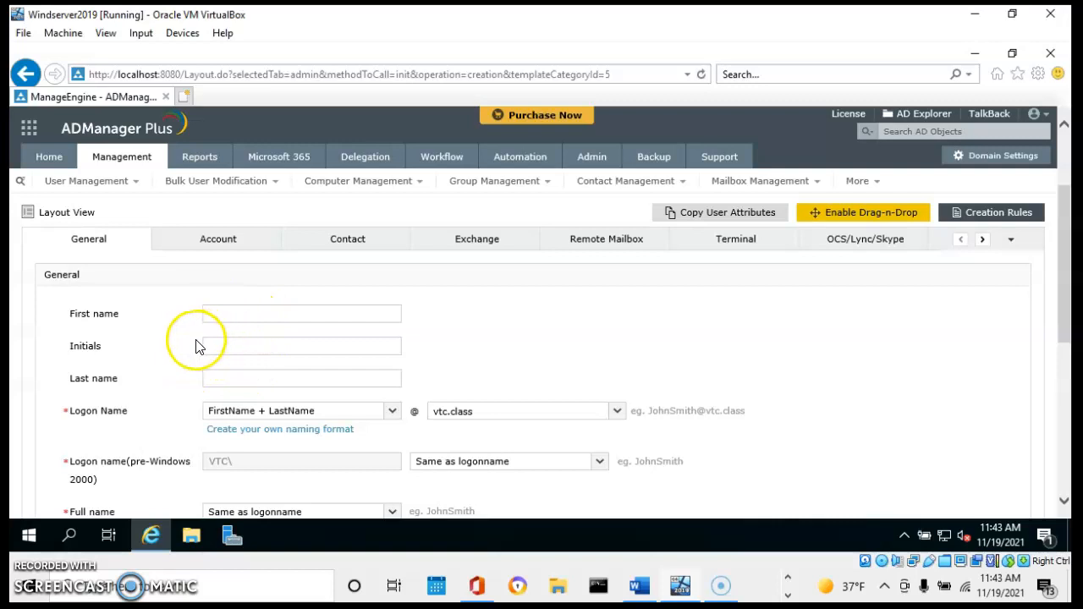
scroll(254, 388, down, 1)
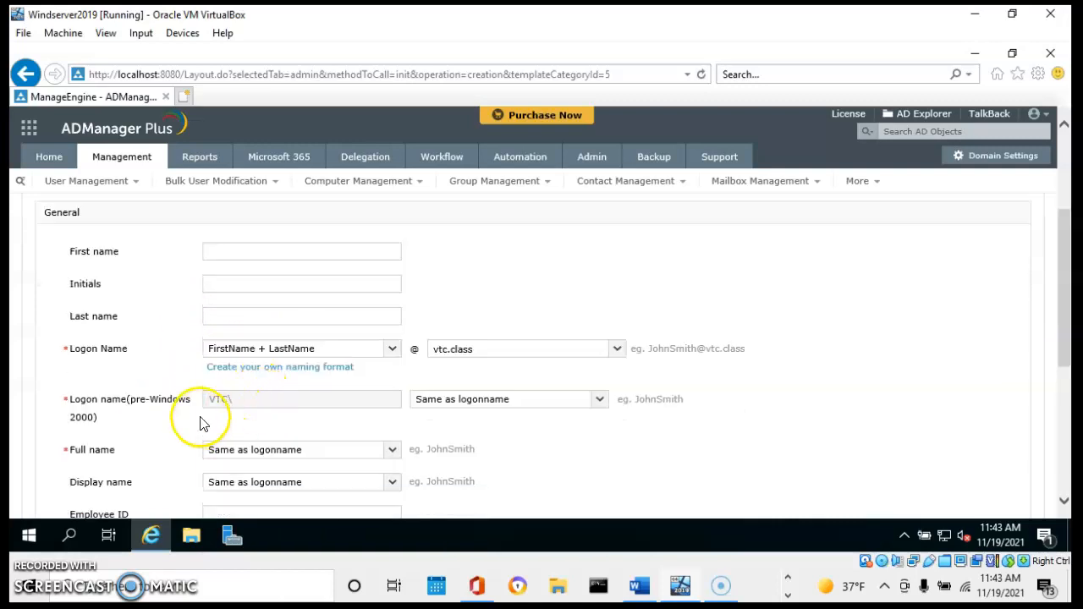
scroll(160, 432, down, 1)
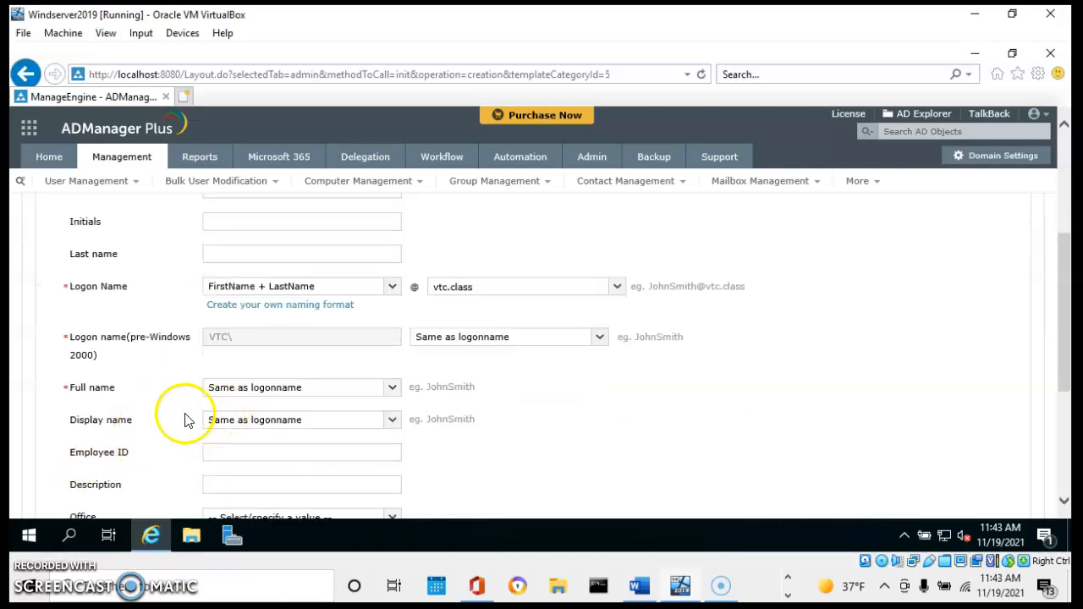
scroll(273, 419, down, 1)
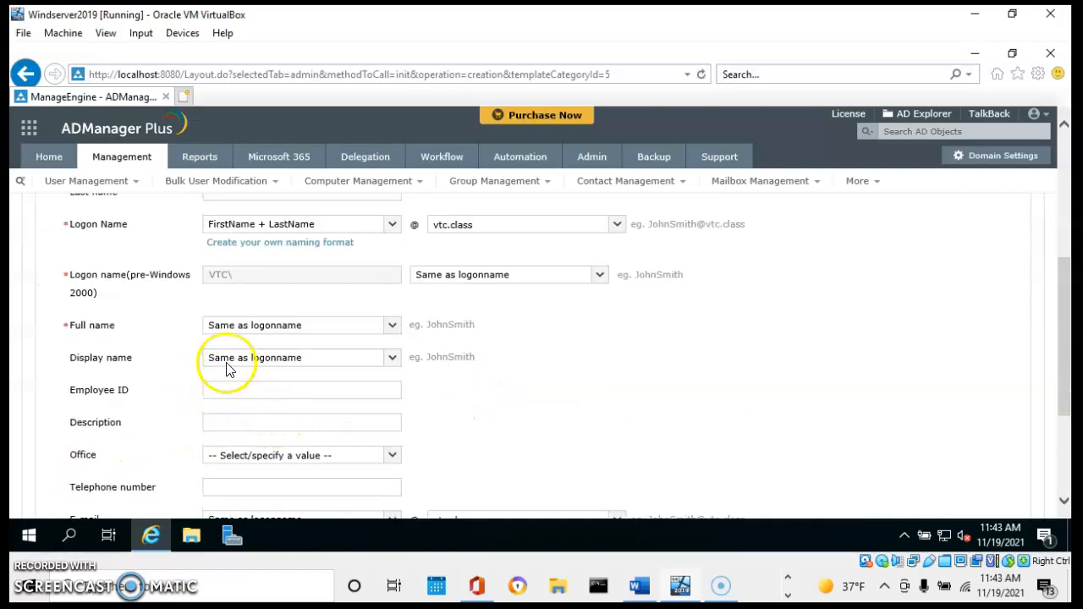
scroll(195, 411, down, 1)
scroll(211, 409, down, 2)
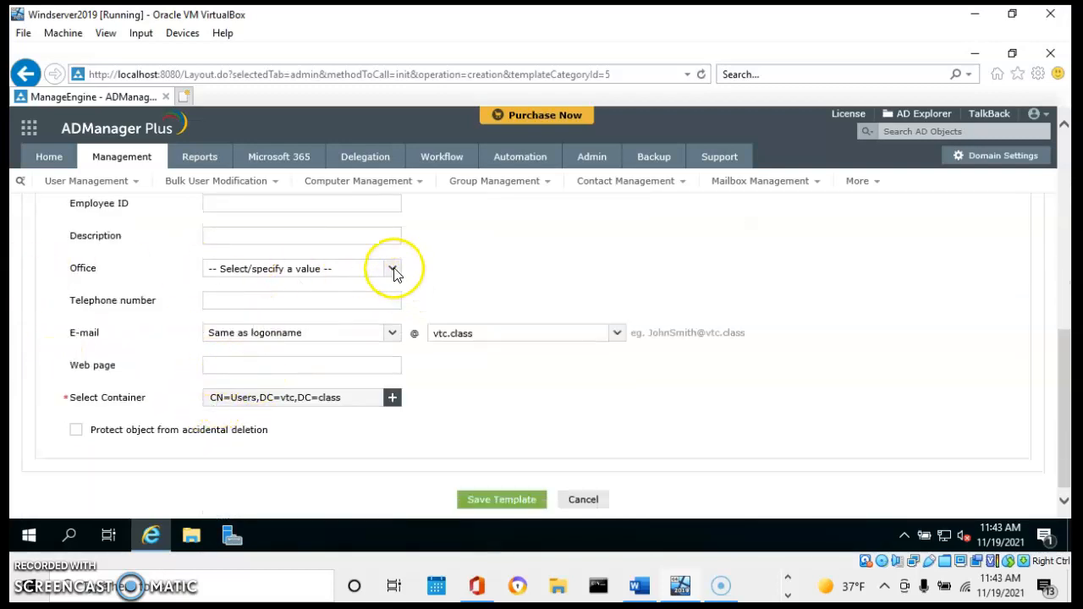
click(393, 271)
click(457, 271)
click(463, 271)
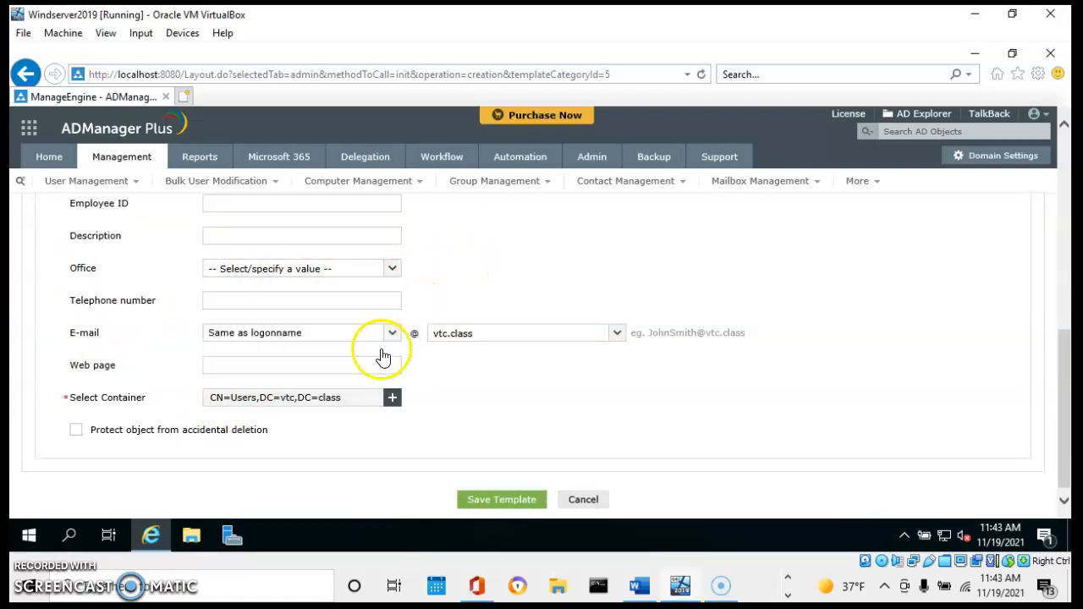
click(393, 335)
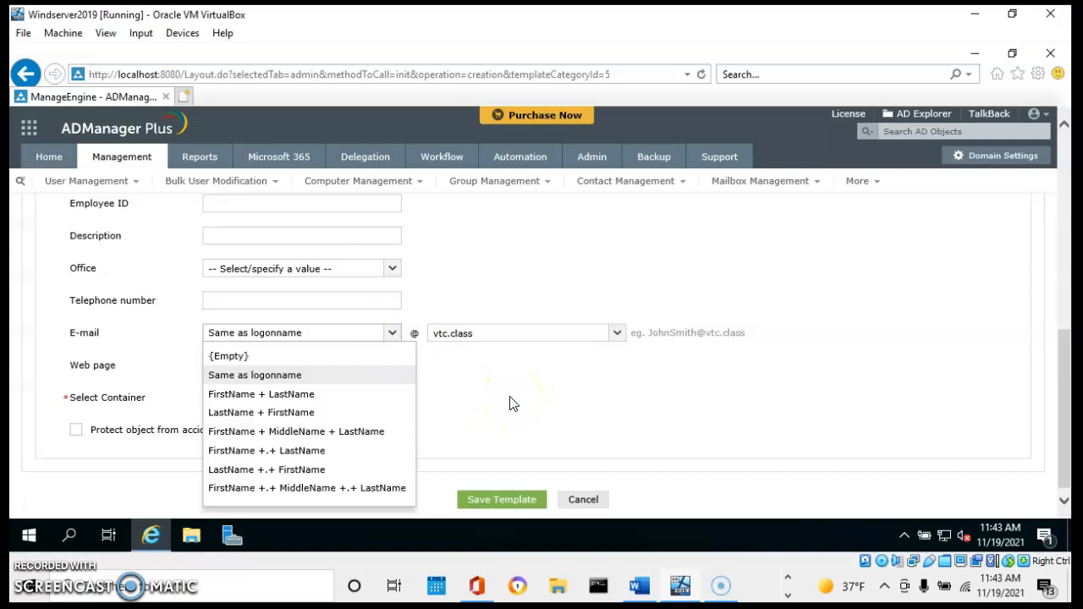
click(406, 398)
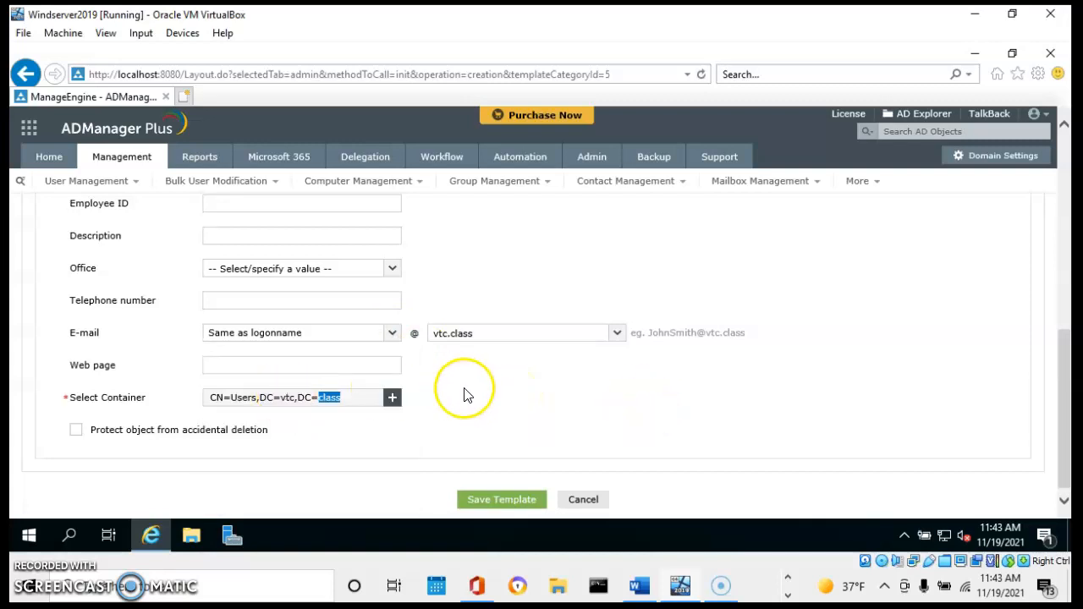
Step: Set the template's container to the HR organizational unit inside ABC-TV
scroll(277, 392, down, 1)
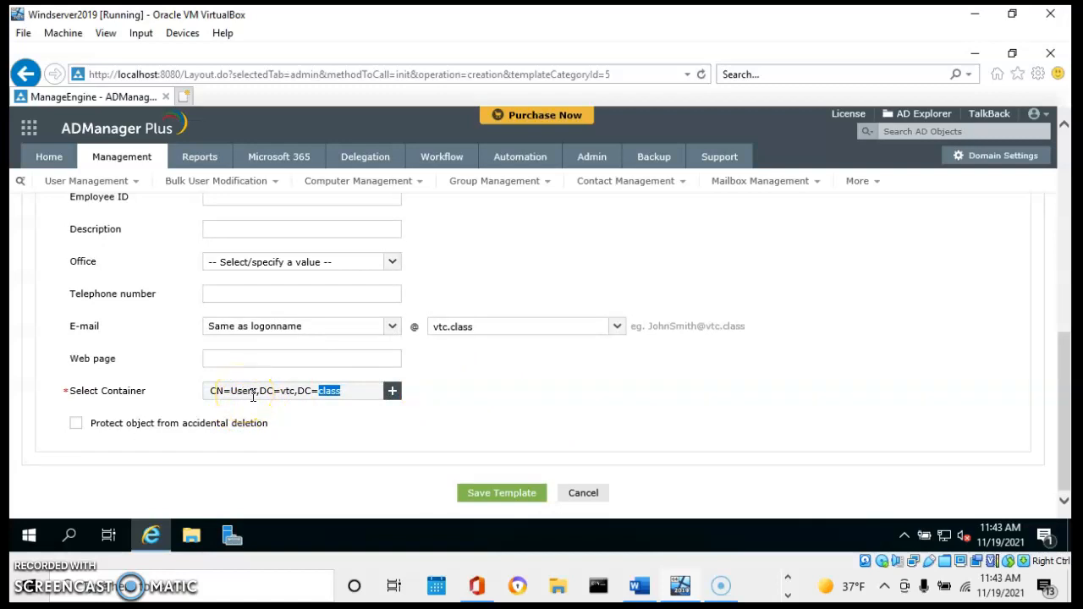
double_click(244, 391)
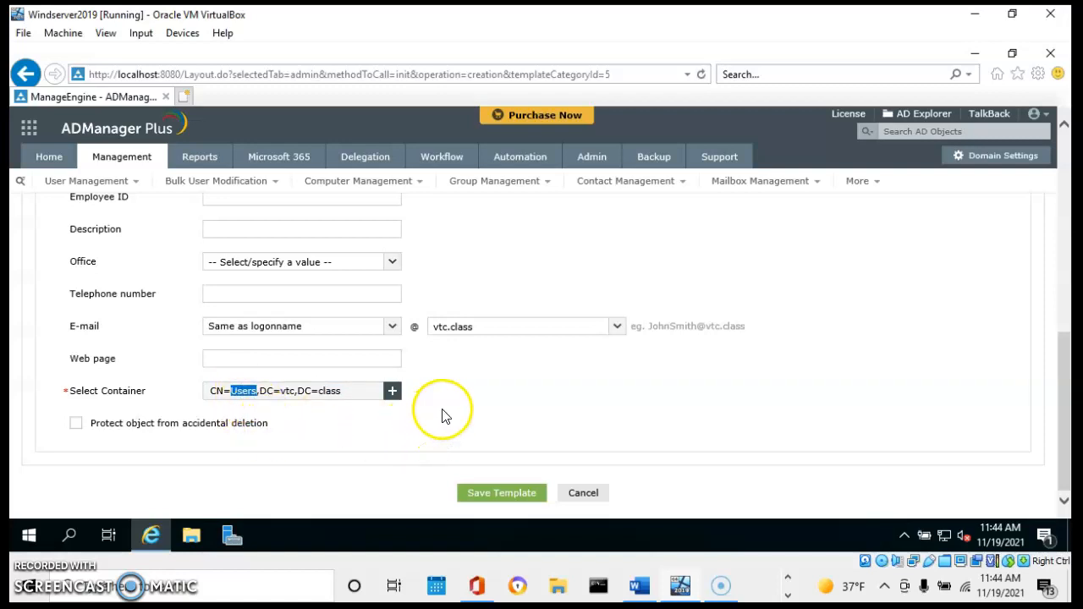
click(393, 396)
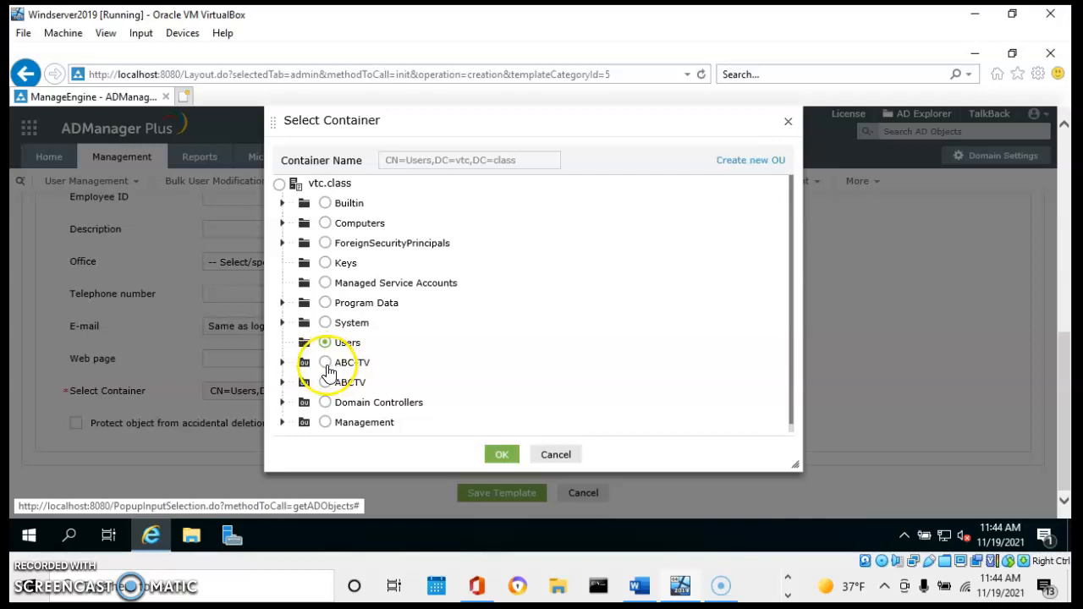
click(326, 366)
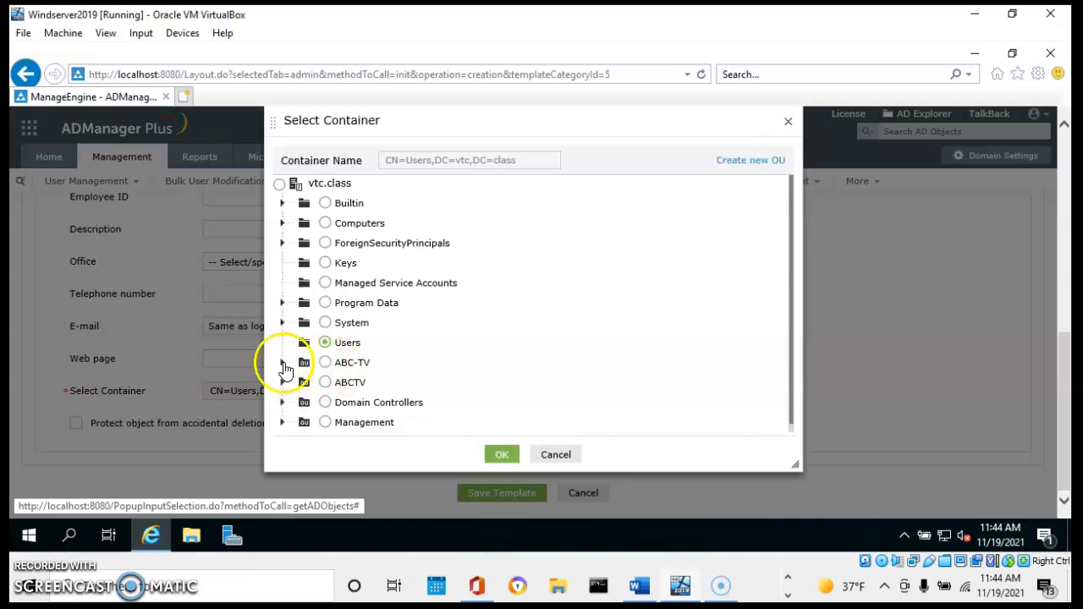
click(282, 364)
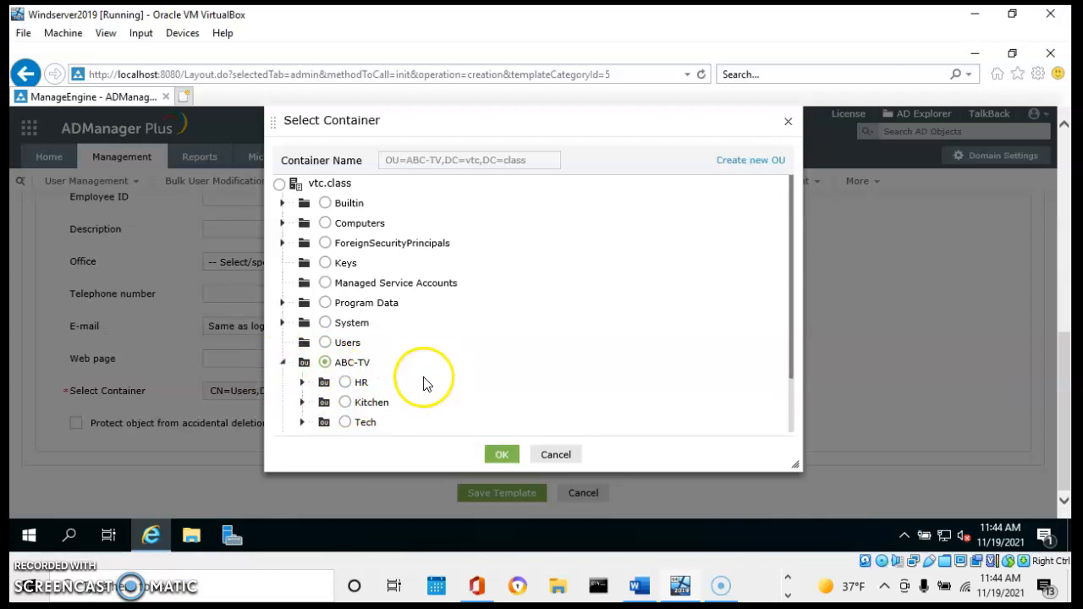
click(346, 384)
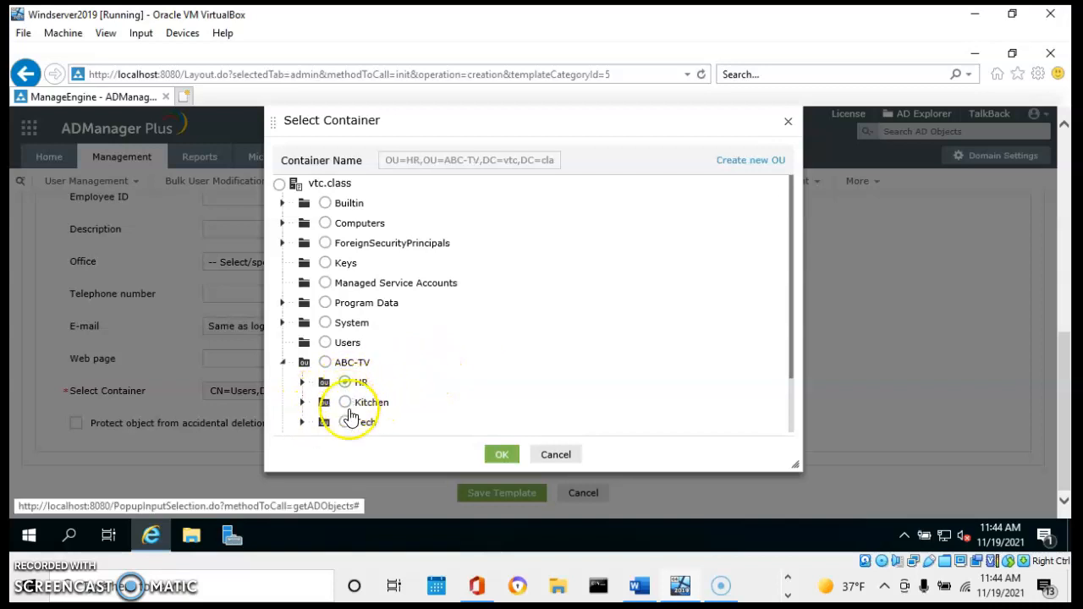
click(502, 456)
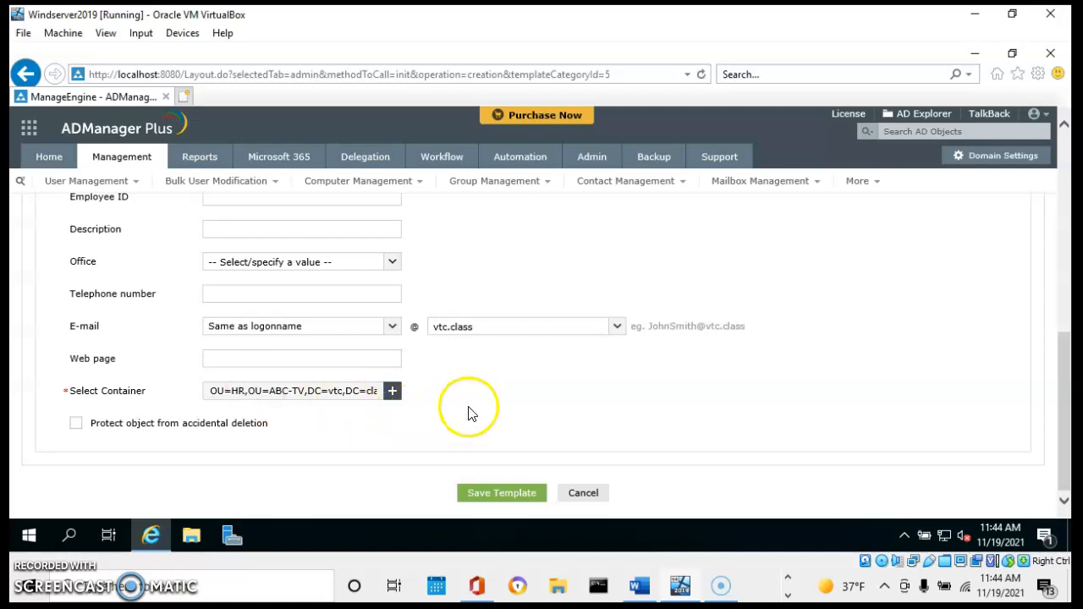
Step: Enable drag-and-drop editing of the template layout and make the Last name field mandatory
scroll(508, 390, up, 3)
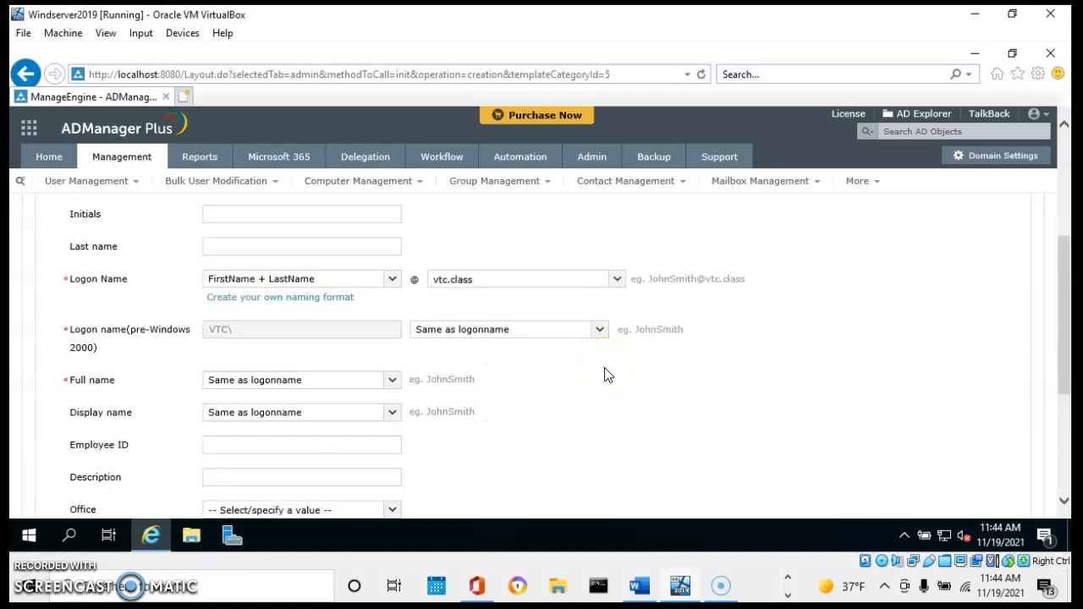
scroll(604, 375, up, 2)
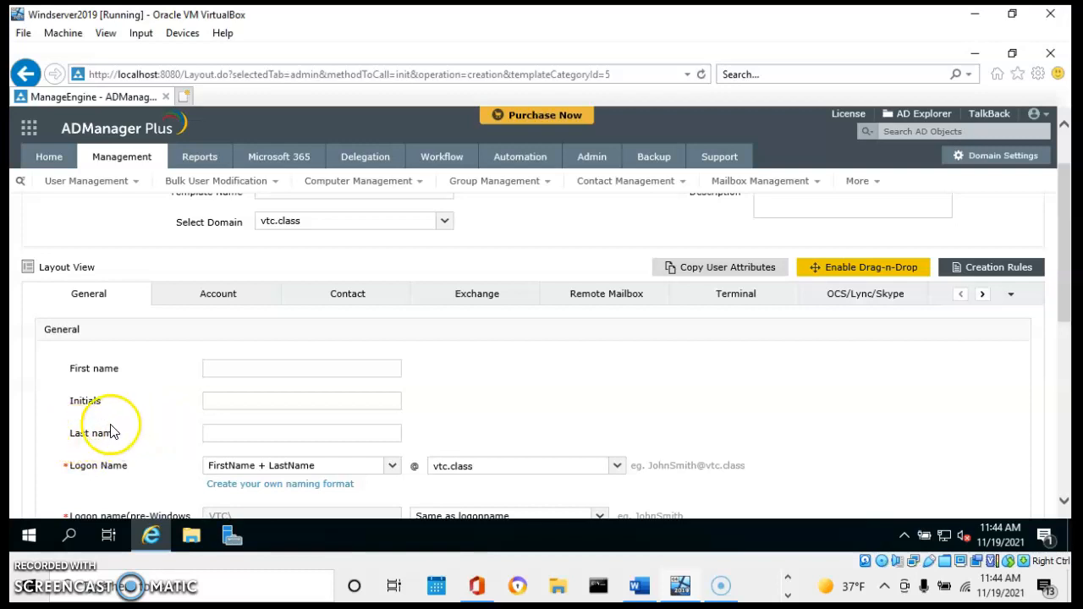
click(876, 273)
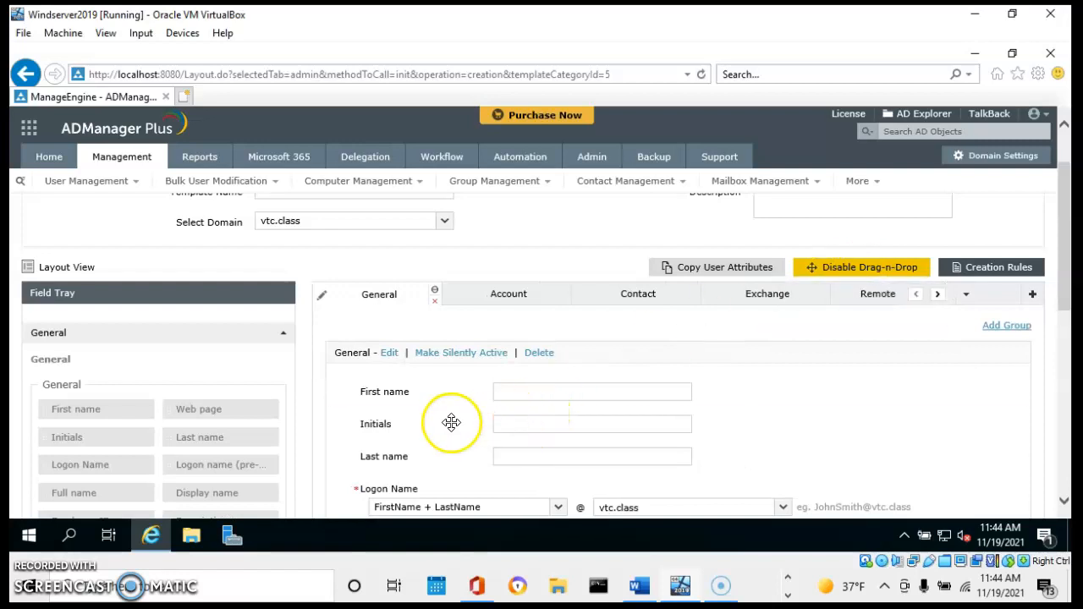
scroll(631, 455, down, 1)
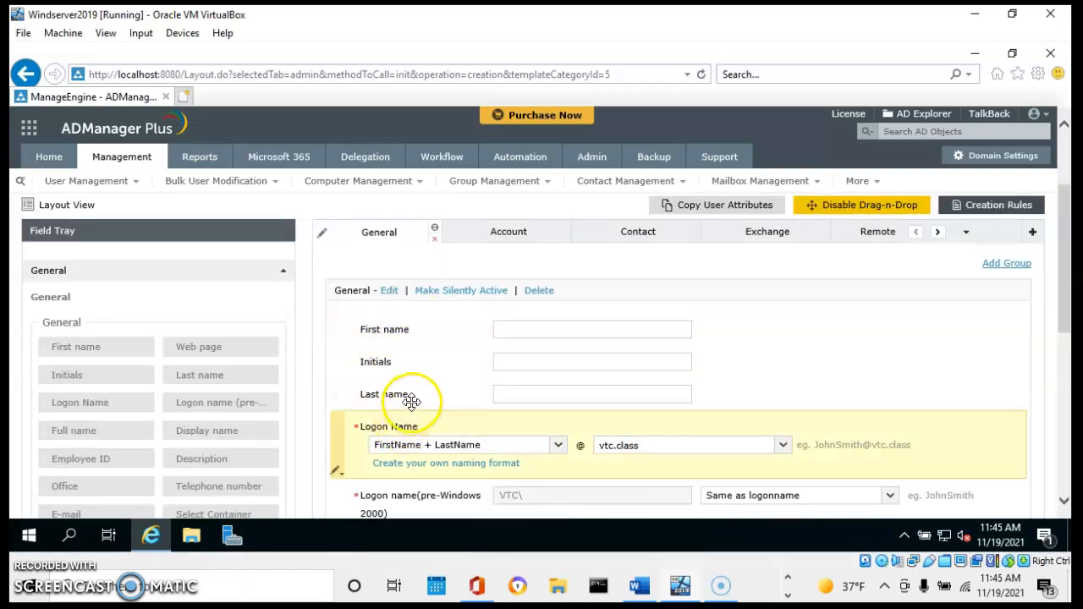
click(337, 401)
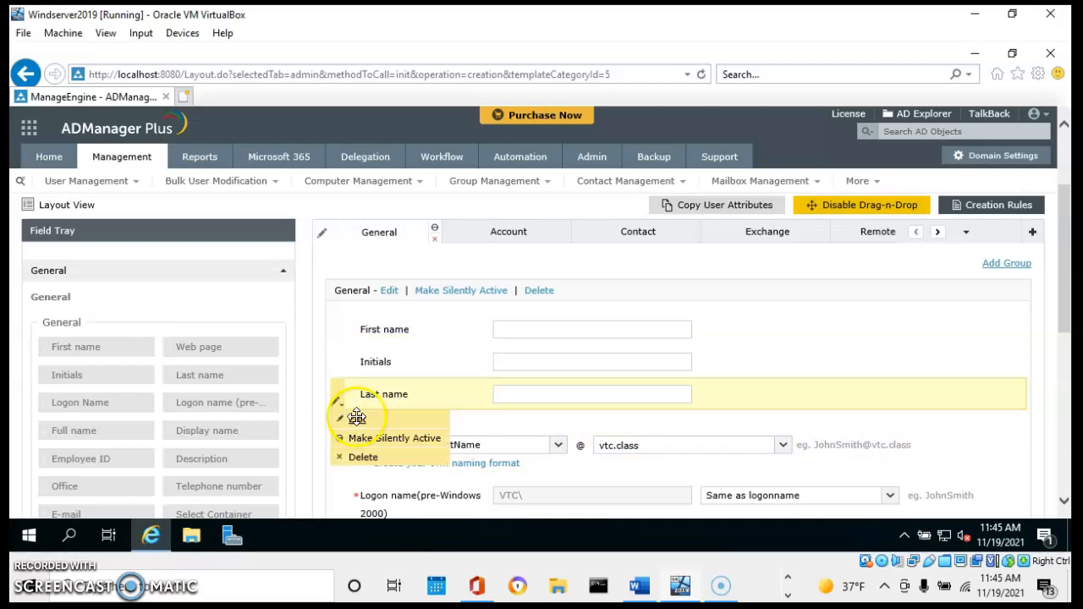
click(357, 419)
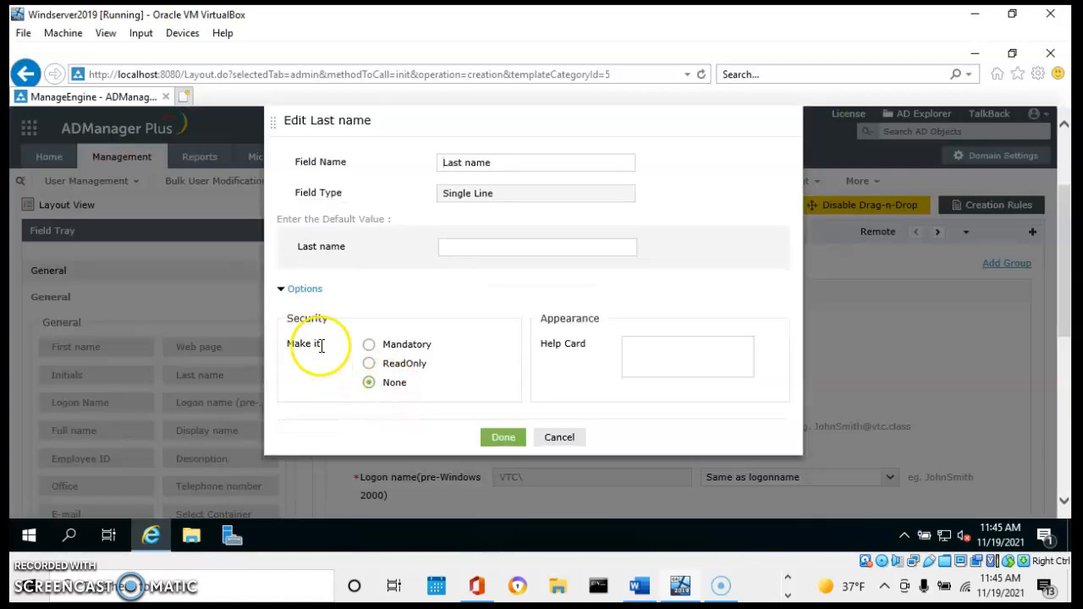
click(370, 347)
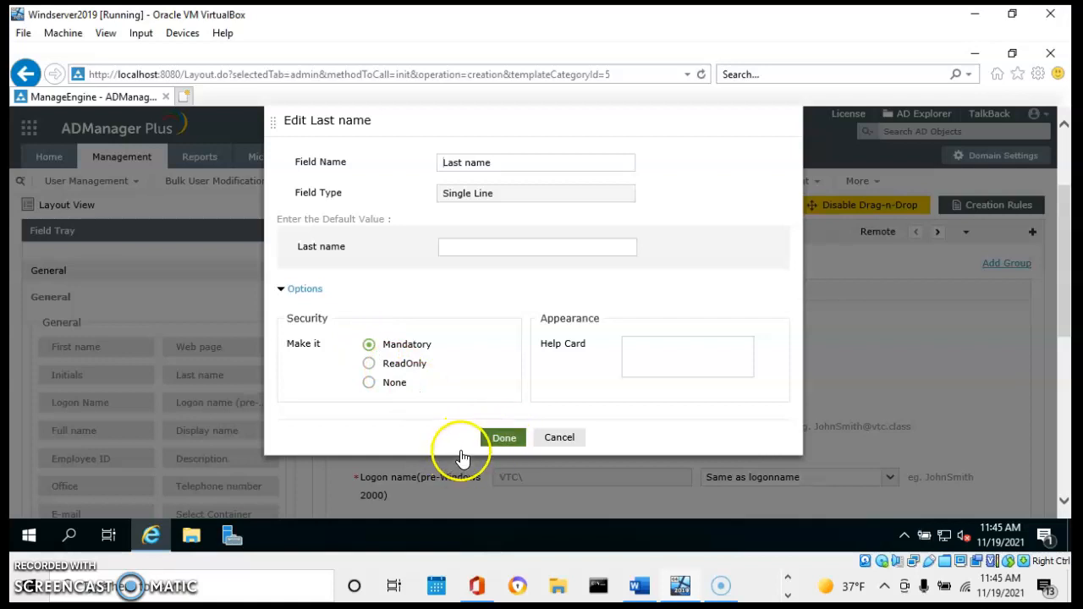
click(494, 438)
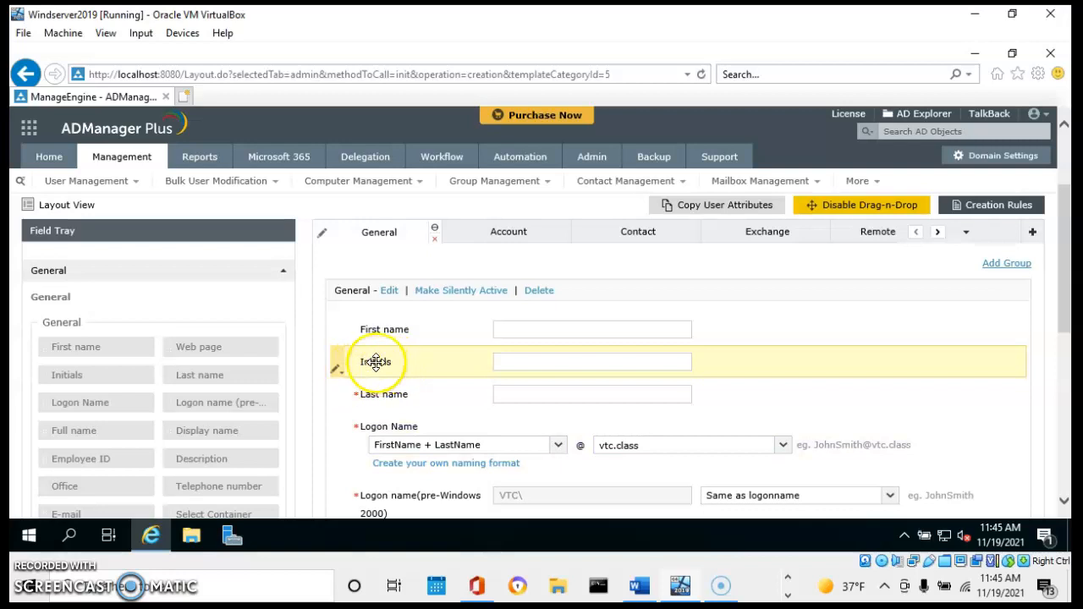
Step: Delete the Initials field from the General group of the template
click(336, 372)
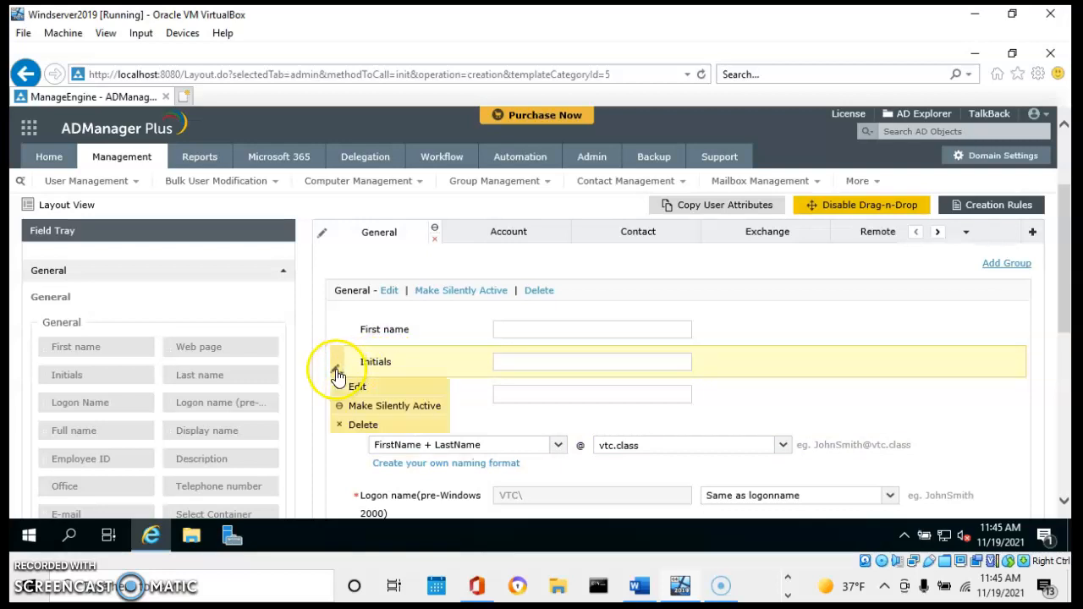
click(364, 426)
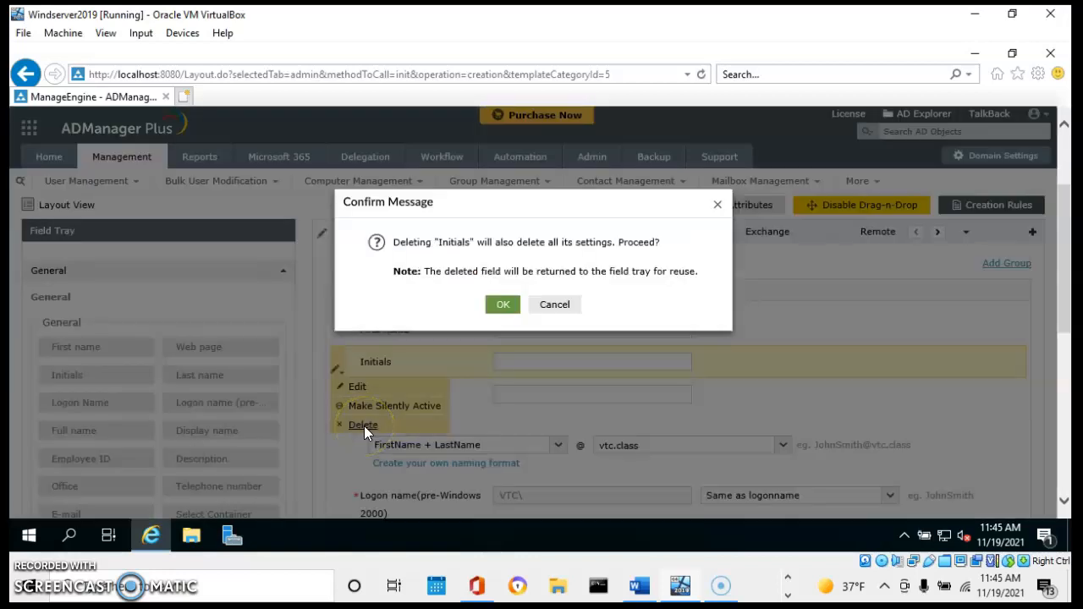
click(503, 309)
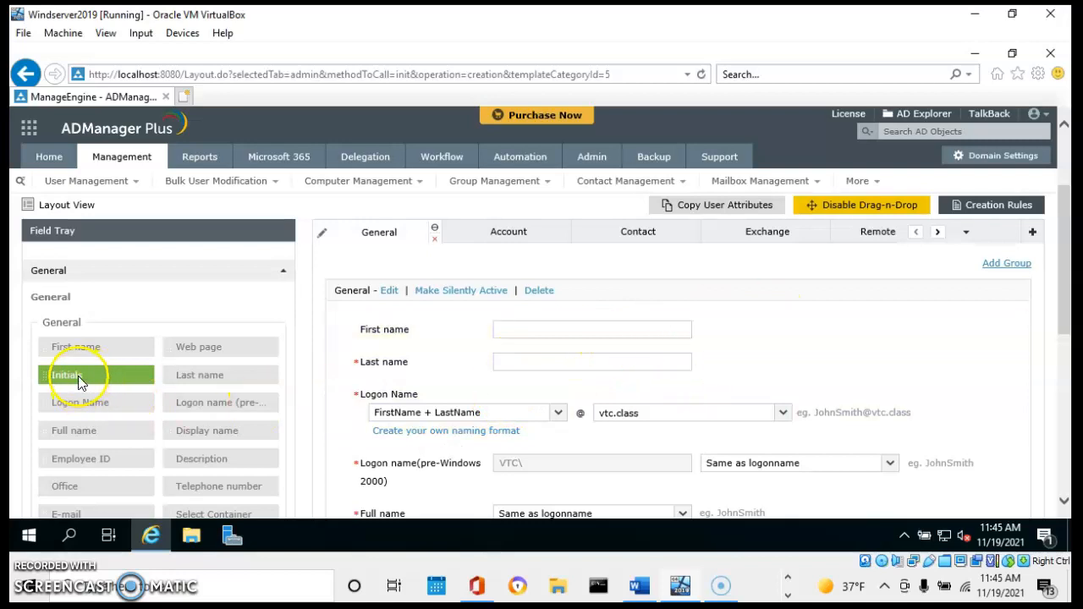
Step: Add the Initials field from the field tray back into the General group, between First name and Last name
drag(89, 375, 409, 362)
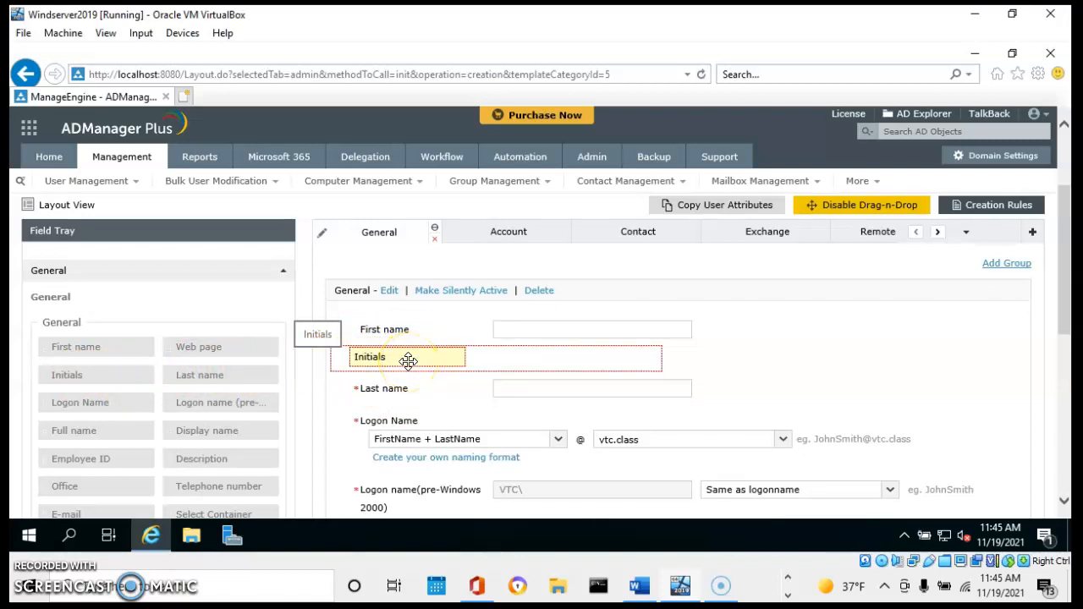
drag(289, 433, 284, 436)
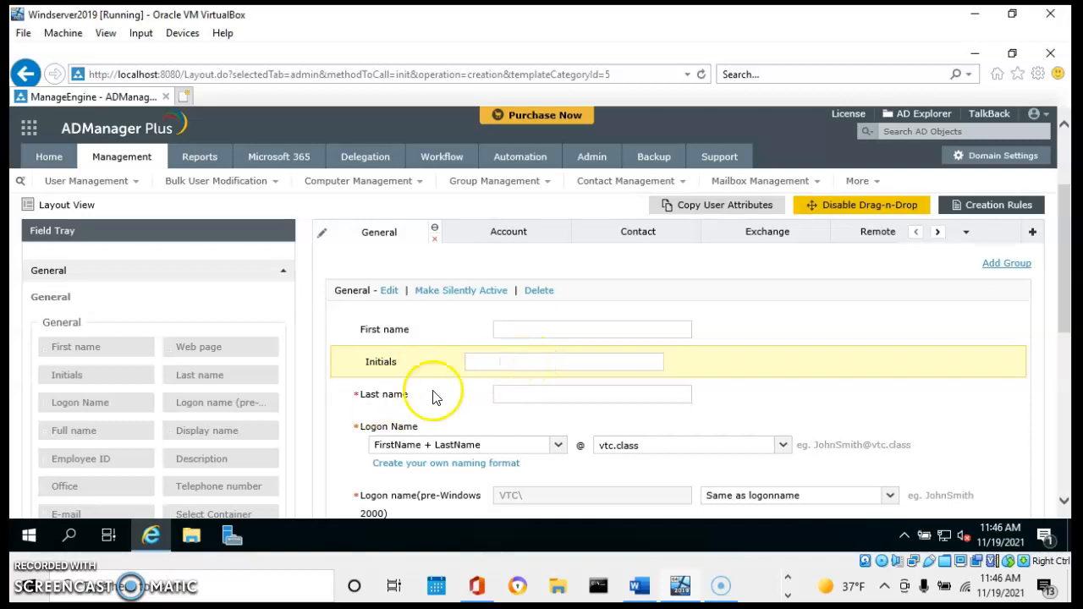
Step: Save the ABC-TV3 user creation template and check it in the list of user creation templates
scroll(648, 438, down, 1)
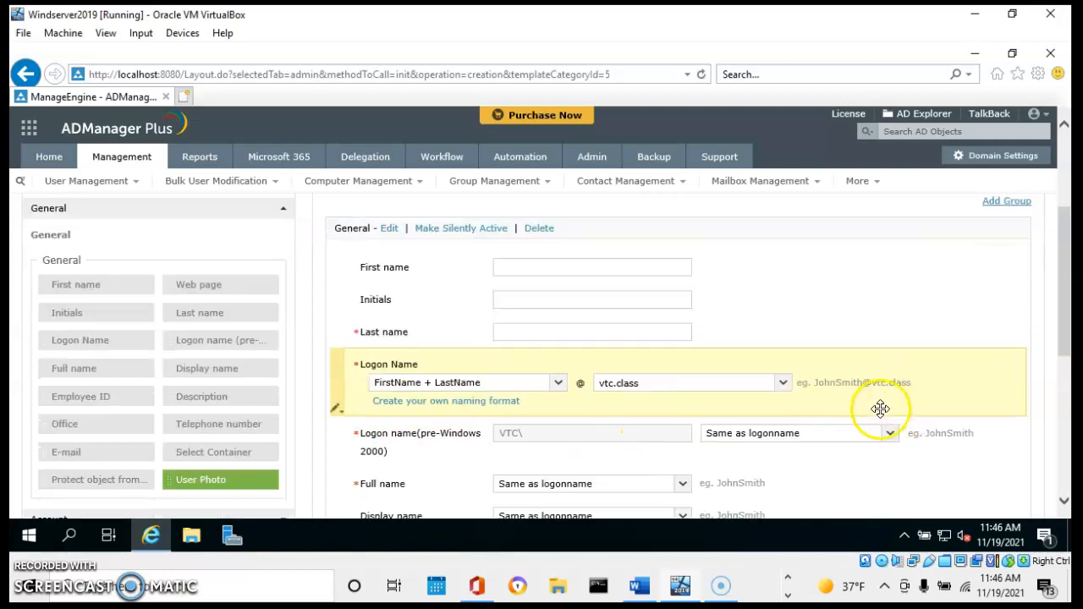
scroll(853, 443, down, 2)
scroll(778, 470, down, 1)
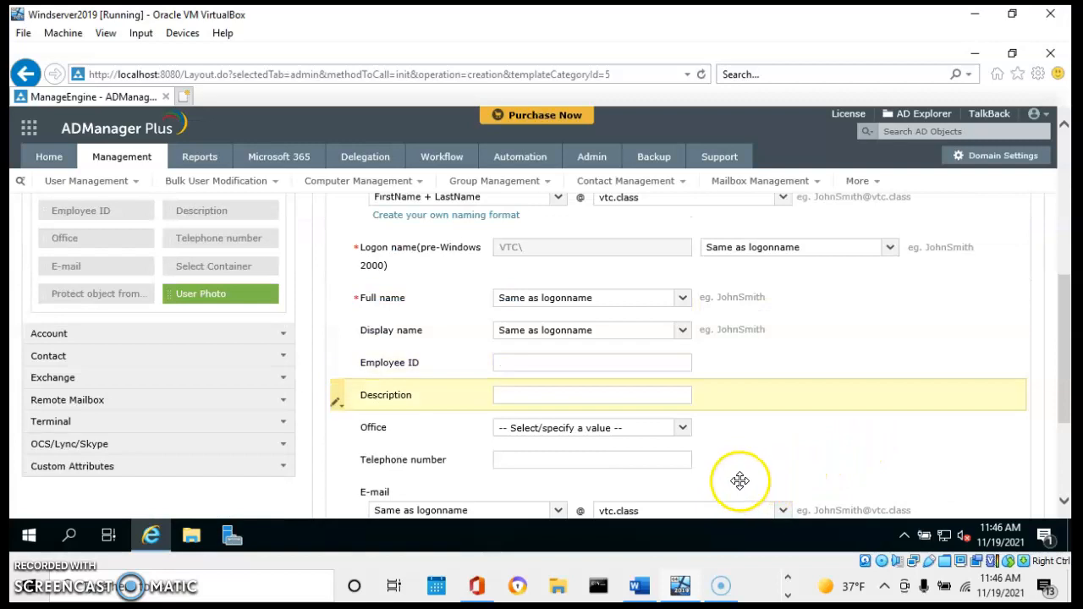
scroll(738, 483, down, 2)
scroll(736, 495, down, 1)
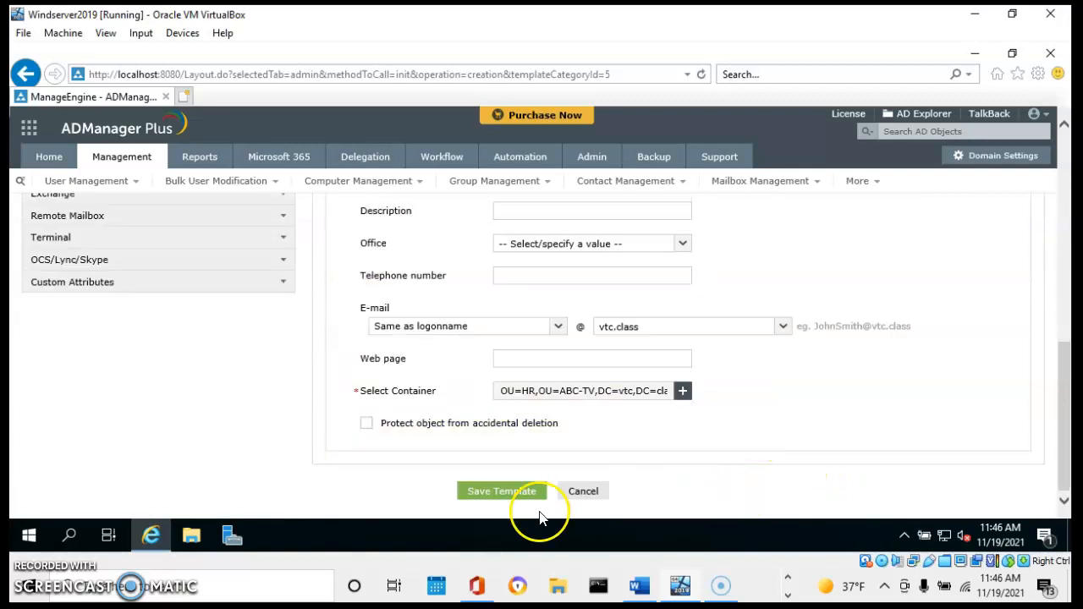
click(503, 496)
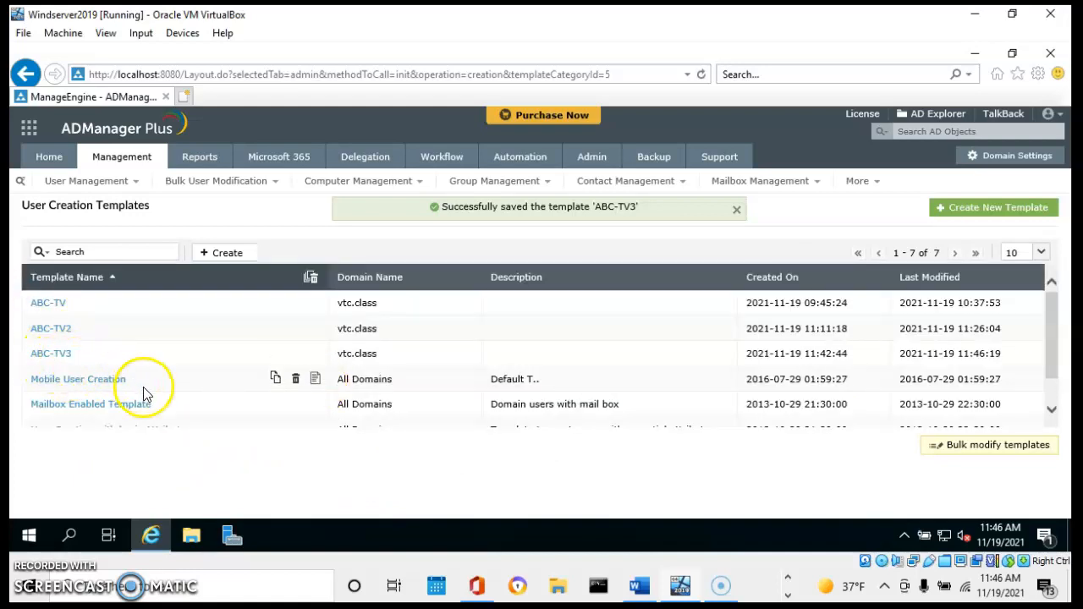
scroll(381, 402, down, 1)
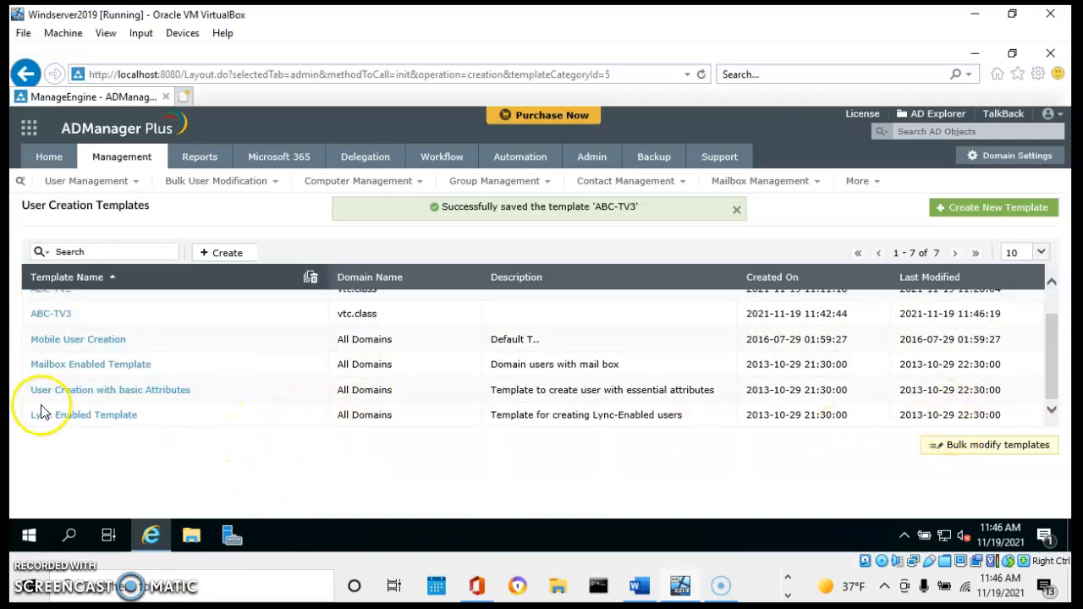
scroll(58, 385, up, 1)
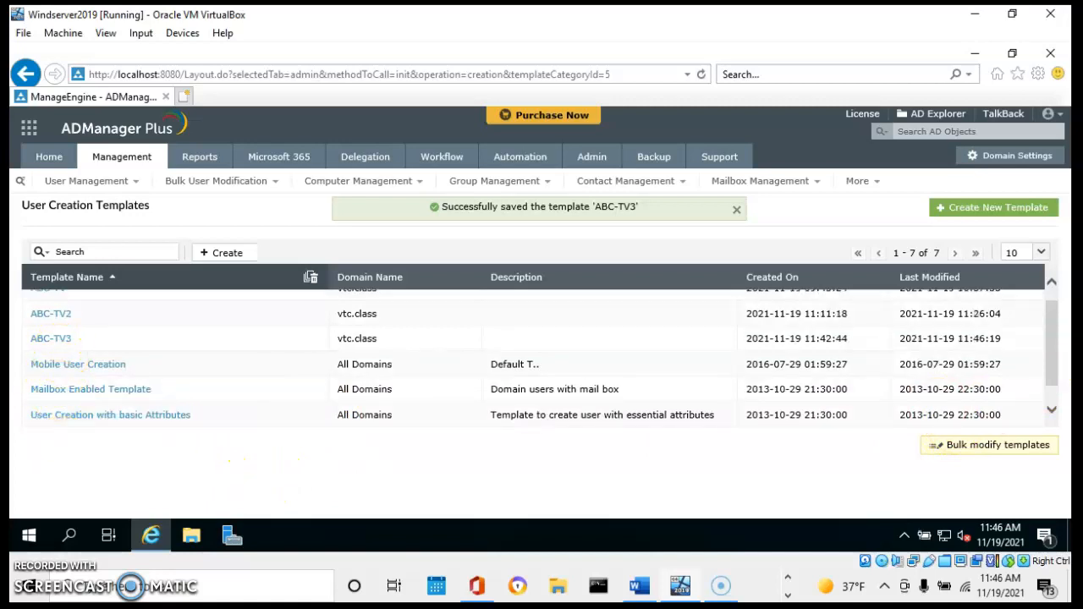